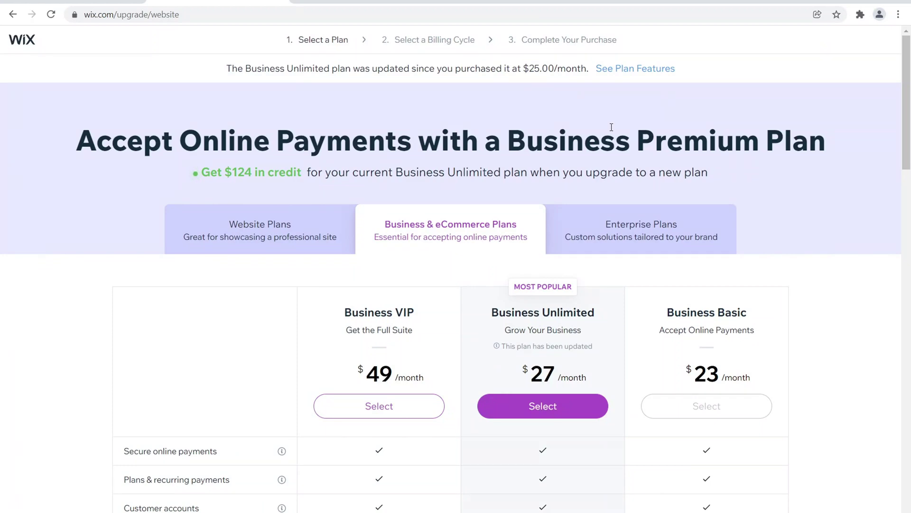
# Highlight the Business & eCommerce Plans title and the Secure online payments feature.
pyautogui.moveTo(386, 226); pyautogui.dragTo(494, 229)
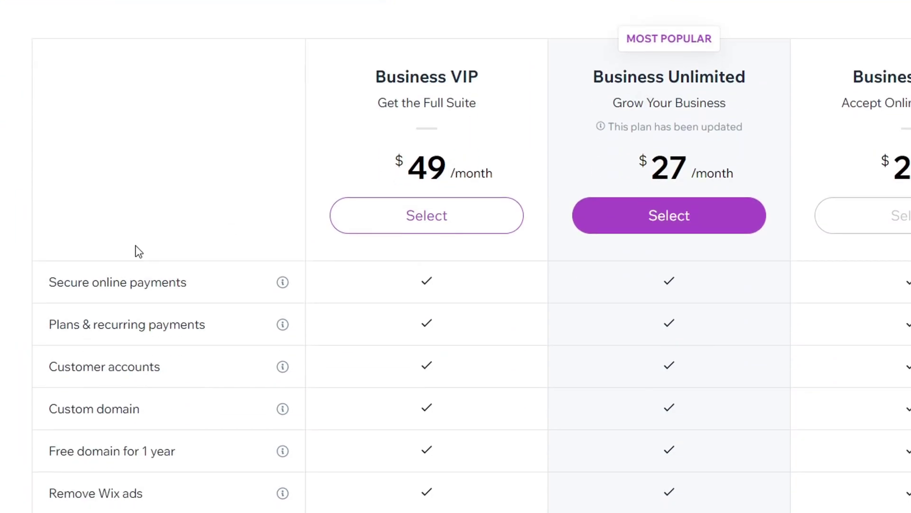
pyautogui.moveTo(85, 296); pyautogui.dragTo(162, 288)
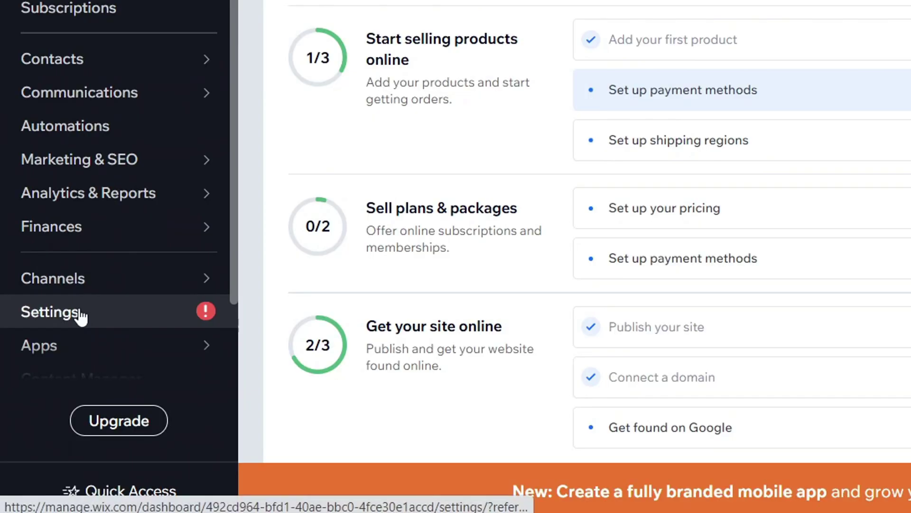
# Go to Settings > Accept payments and reveal the additional payment providers.
pyautogui.click(46, 414)
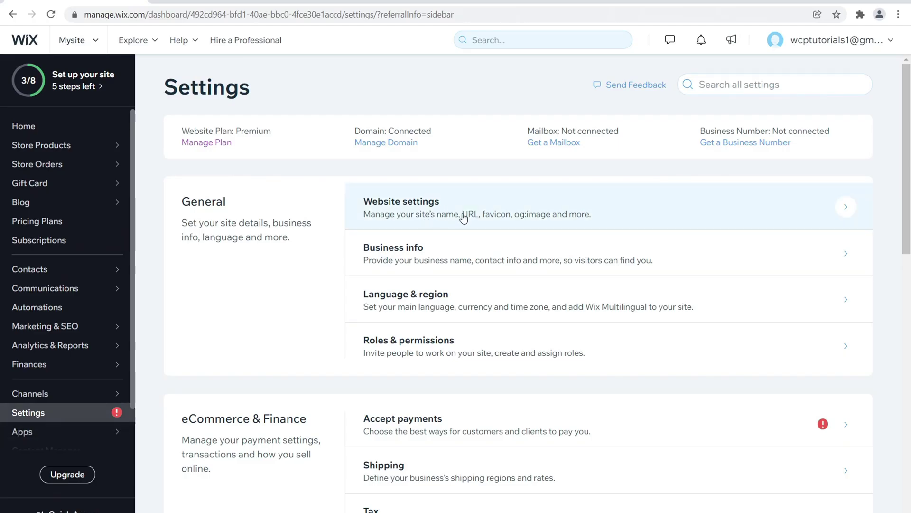
pyautogui.scroll(-2, 497, 218)
pyautogui.scroll(-1, 498, 217)
pyautogui.click(589, 240)
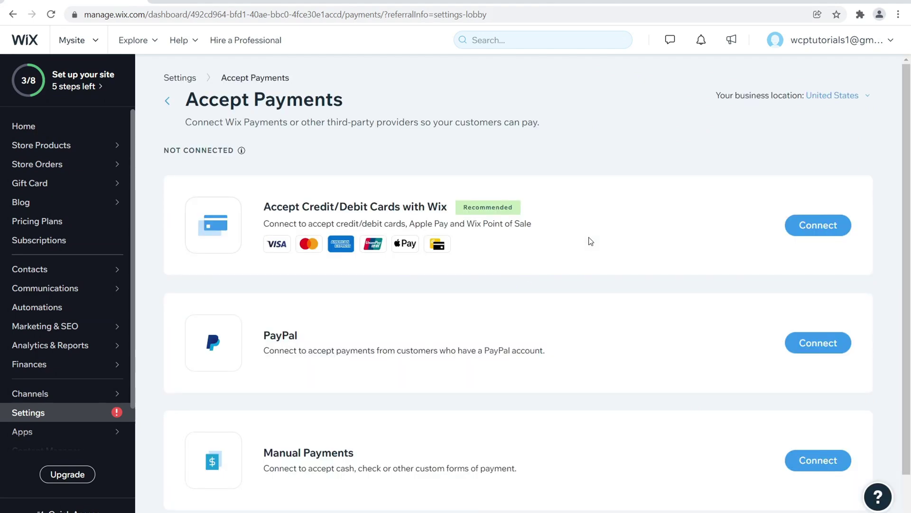
pyautogui.scroll(-1, 591, 241)
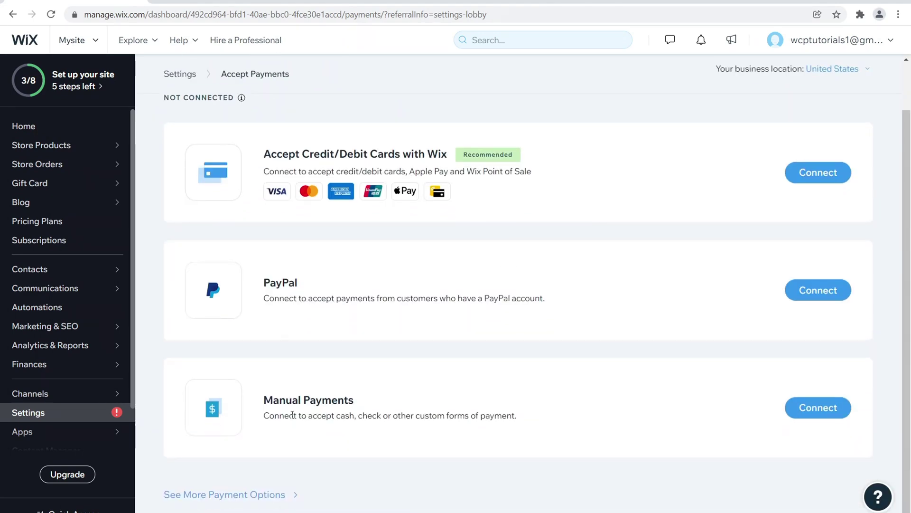
pyautogui.click(247, 496)
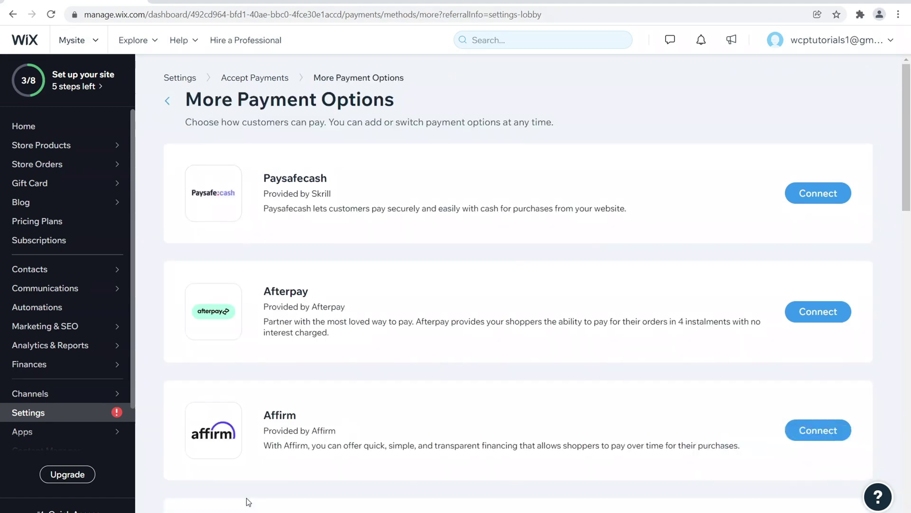
# Find BitPay Checkout in the list, highlight its name and start connecting it.
pyautogui.scroll(-10, 445, 156)
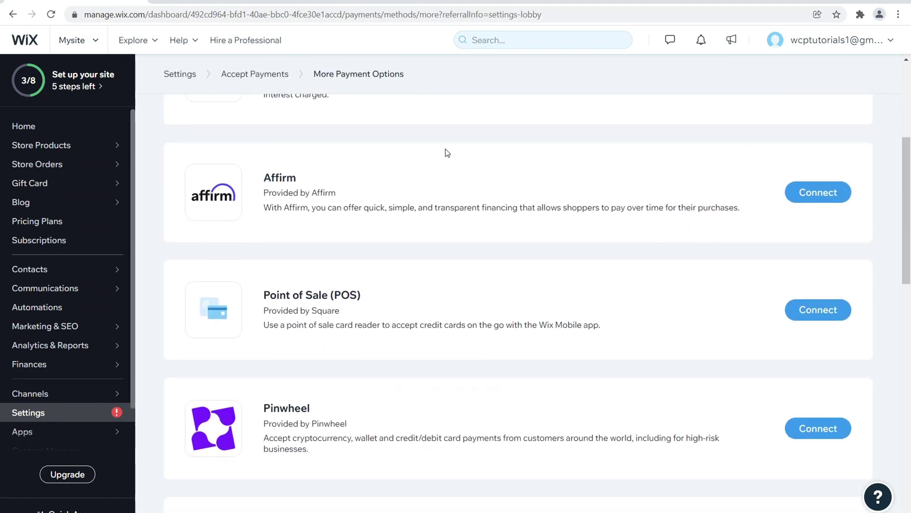
pyautogui.scroll(-10, 445, 149)
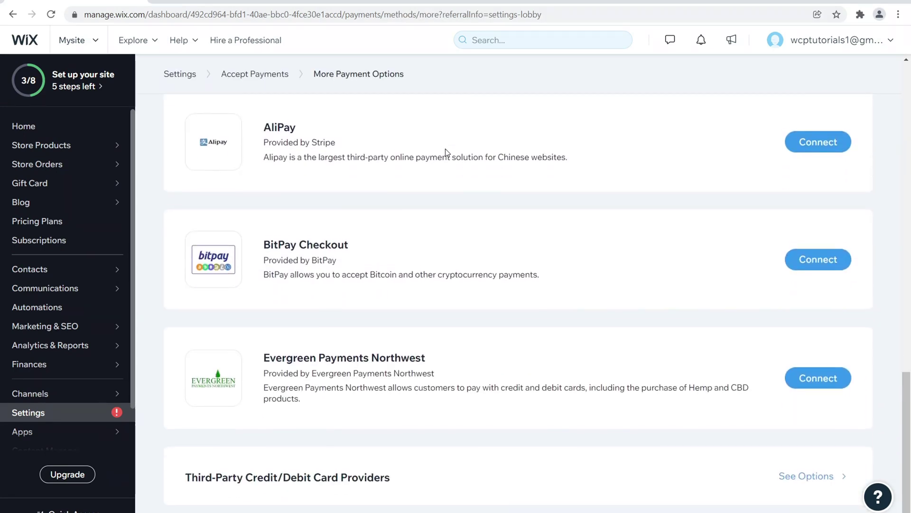
pyautogui.moveTo(271, 242); pyautogui.dragTo(340, 244)
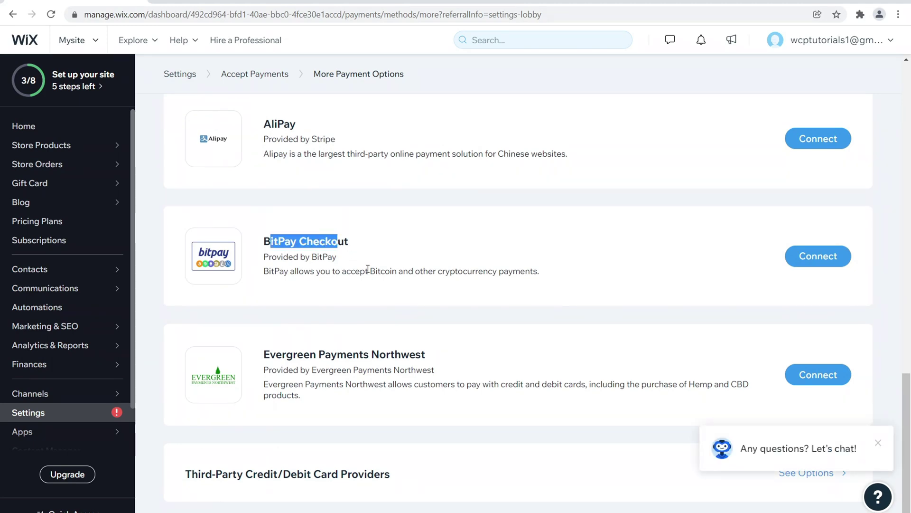
pyautogui.click(822, 257)
# Highlight the empty API Token field label on the Connect BitPay page.
pyautogui.scroll(-5, 361, 200)
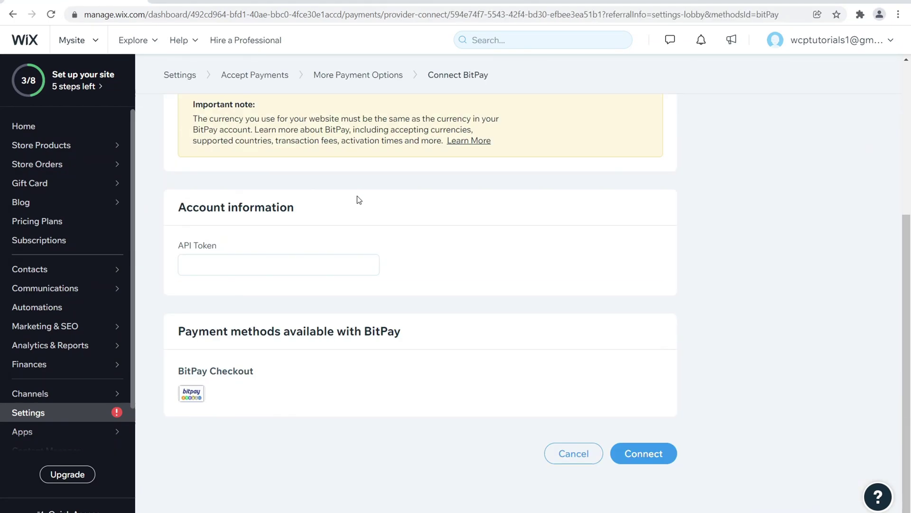
pyautogui.moveTo(212, 245); pyautogui.dragTo(184, 245)
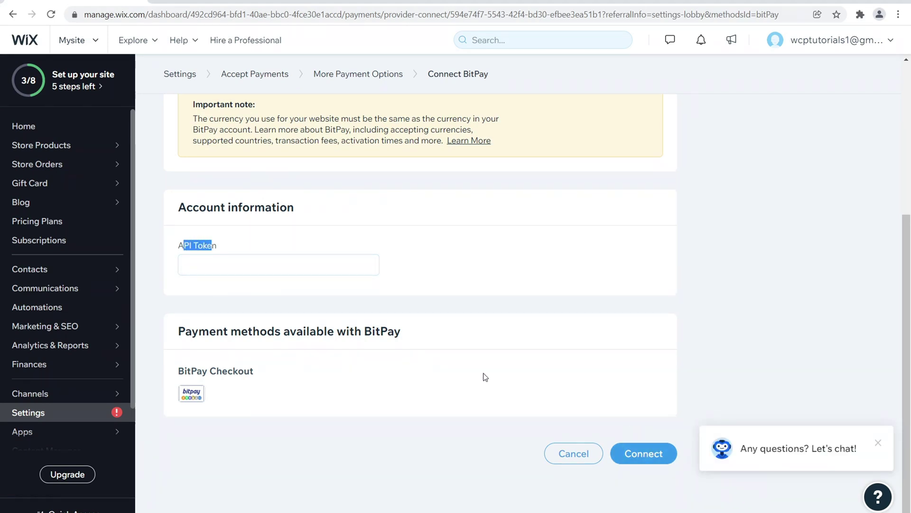
pyautogui.scroll(1, 481, 375)
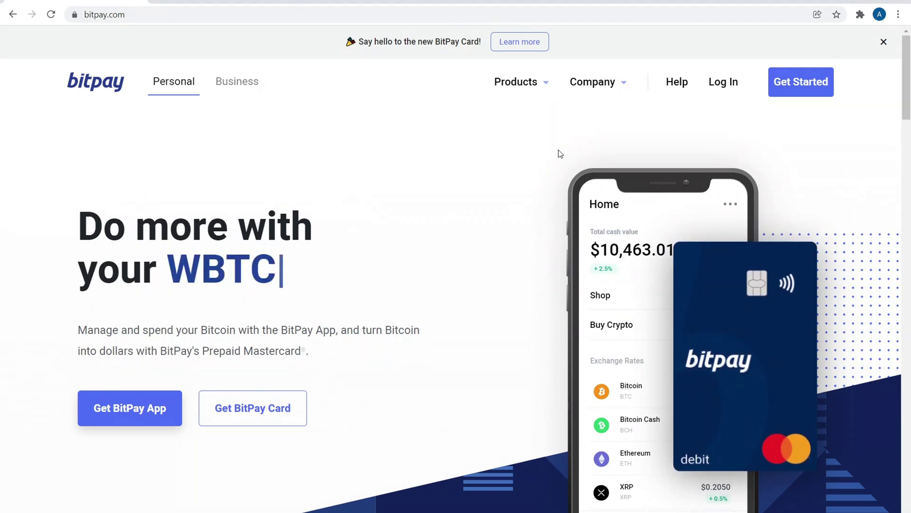
# Start a BitPay signup and choose the Business account type.
pyautogui.click(794, 90)
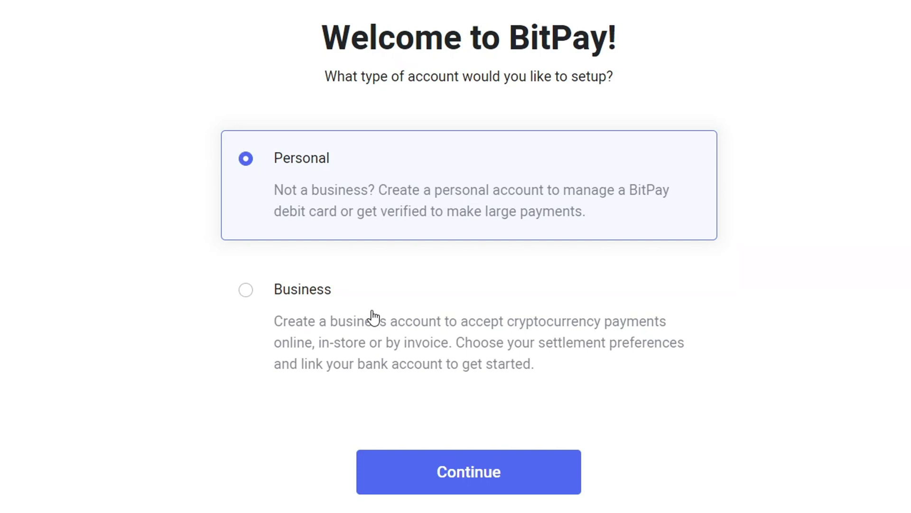
pyautogui.click(373, 314)
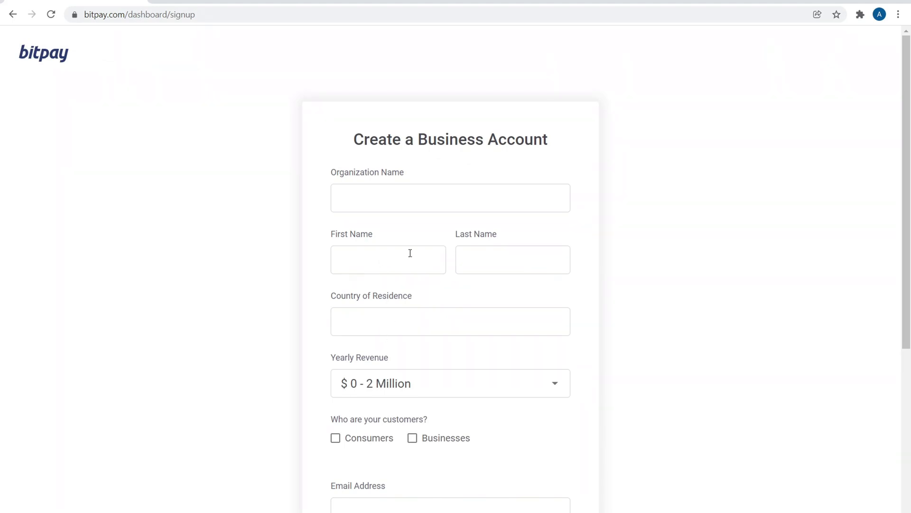
# Move down through the Create a Business Account signup form.
pyautogui.scroll(-5, 385, 298)
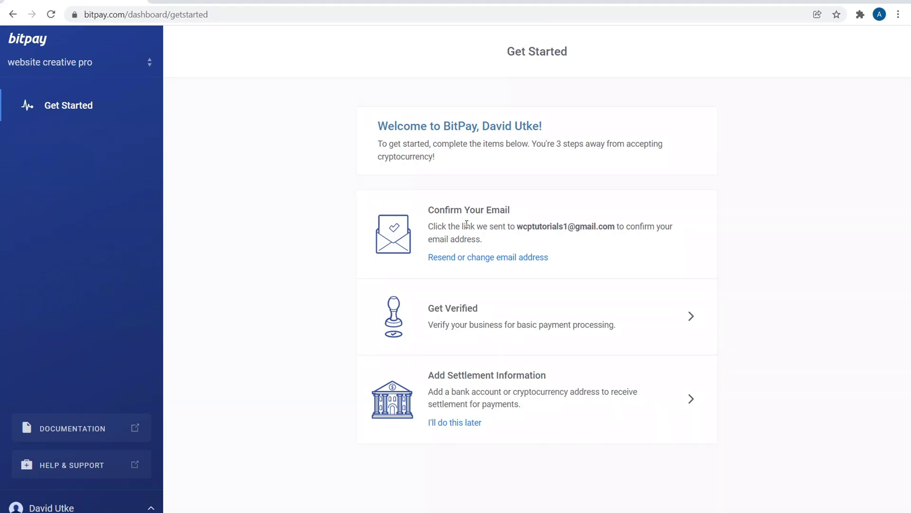
# Open BitPay's Verify your Email Address message in Gmail to confirm the account email.
pyautogui.hotkey('ctrl', 'Tab')
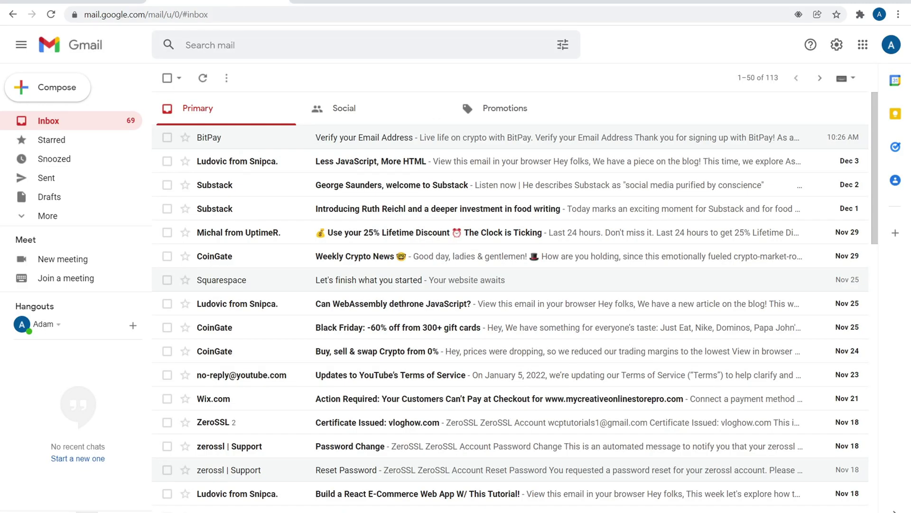
pyautogui.click(363, 137)
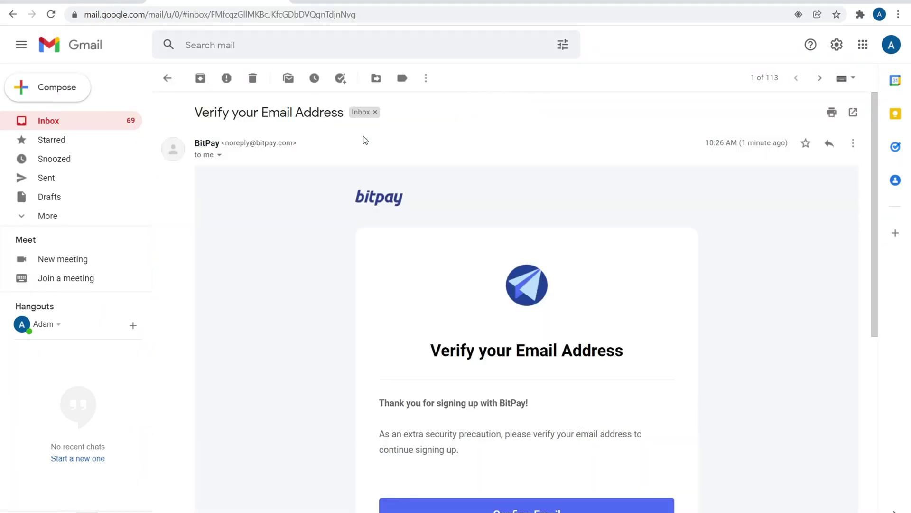
pyautogui.scroll(-4, 409, 172)
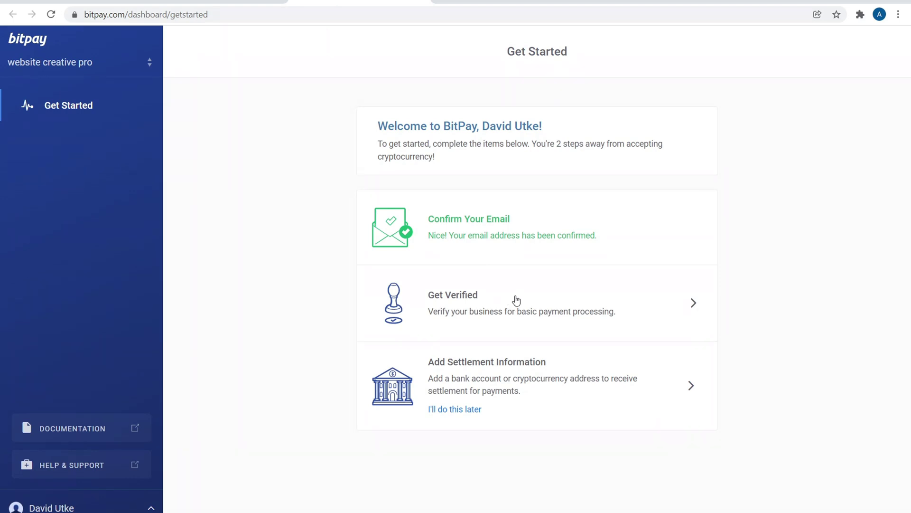
# Open the Get Verified form and work through its business, address, contact and owner fields.
pyautogui.click(524, 302)
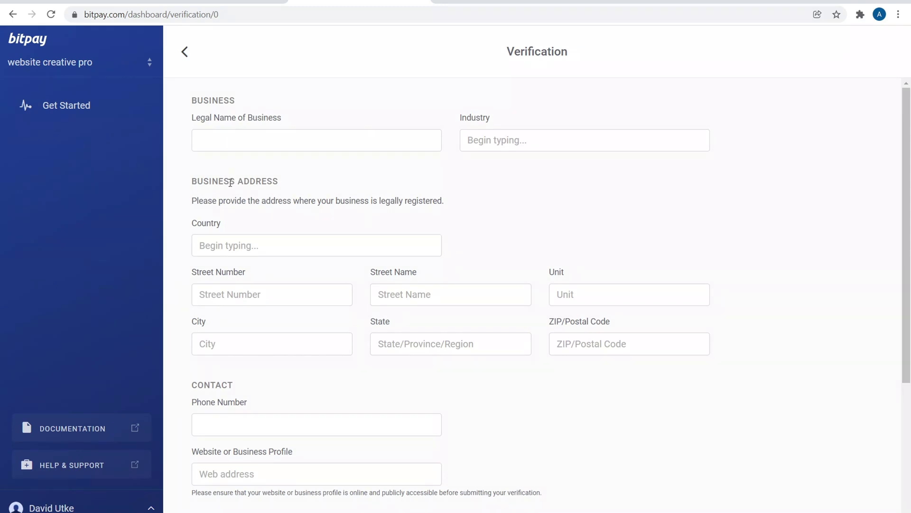
pyautogui.scroll(-3, 234, 192)
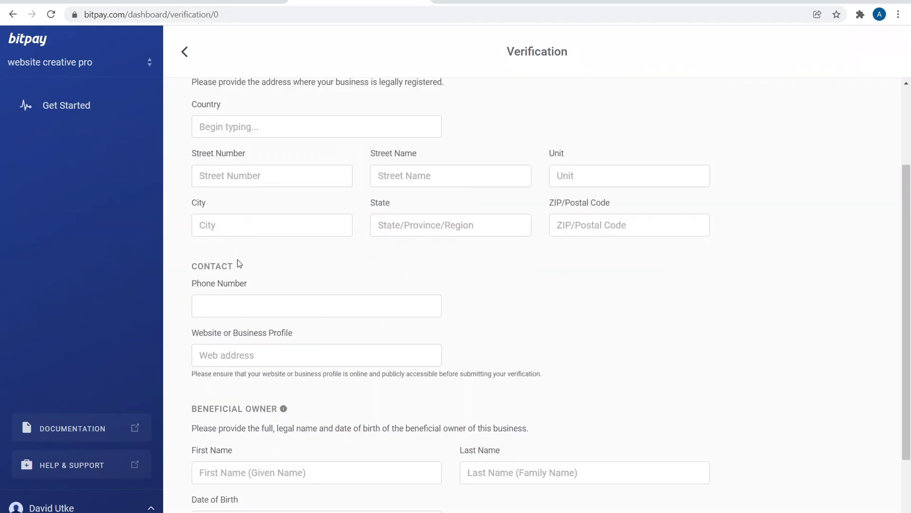
pyautogui.scroll(-2, 238, 259)
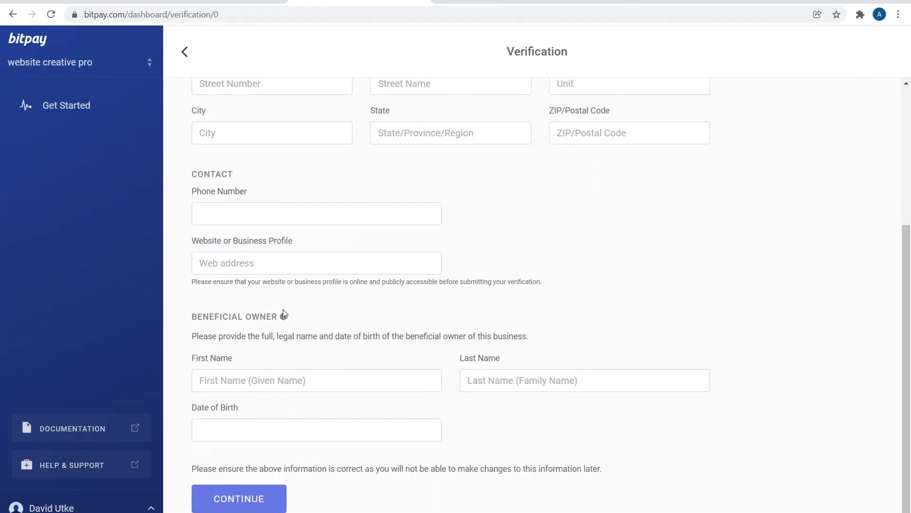
pyautogui.moveTo(284, 317)
pyautogui.scroll(4, 445, 323)
pyautogui.scroll(-4, 447, 209)
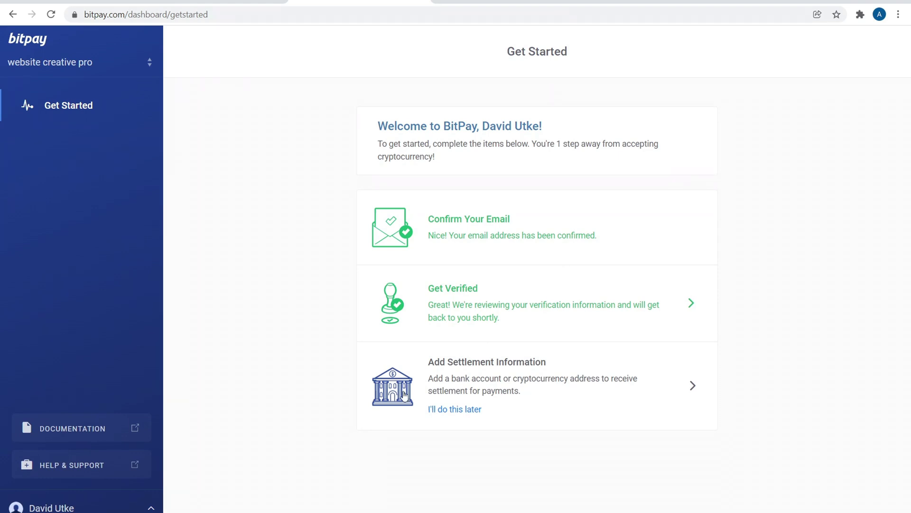
# Add a settlement currency, first choosing Ether (ETH), then switching to US Dollars (USD).
pyautogui.click(565, 369)
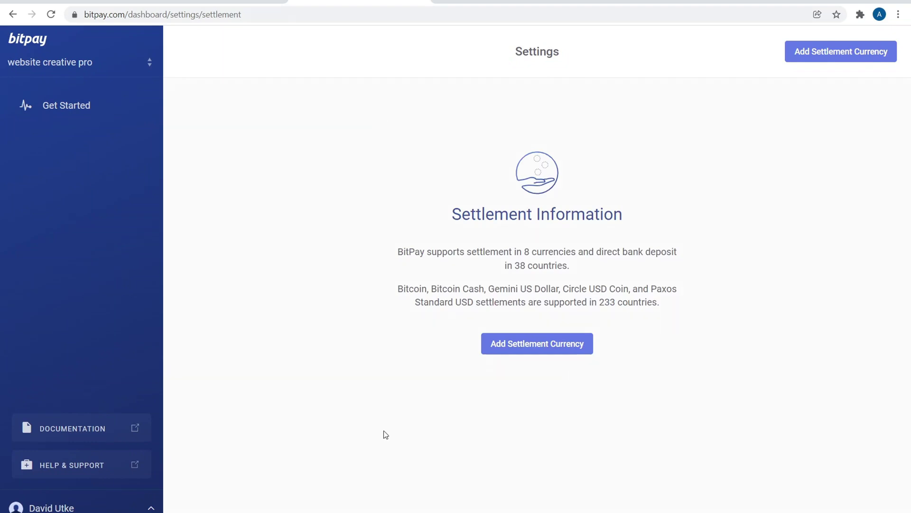
pyautogui.click(539, 345)
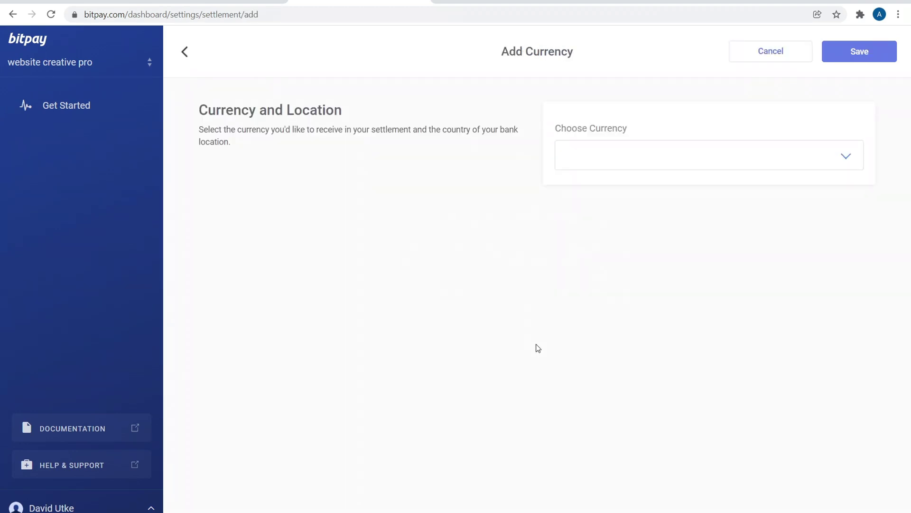
pyautogui.click(657, 156)
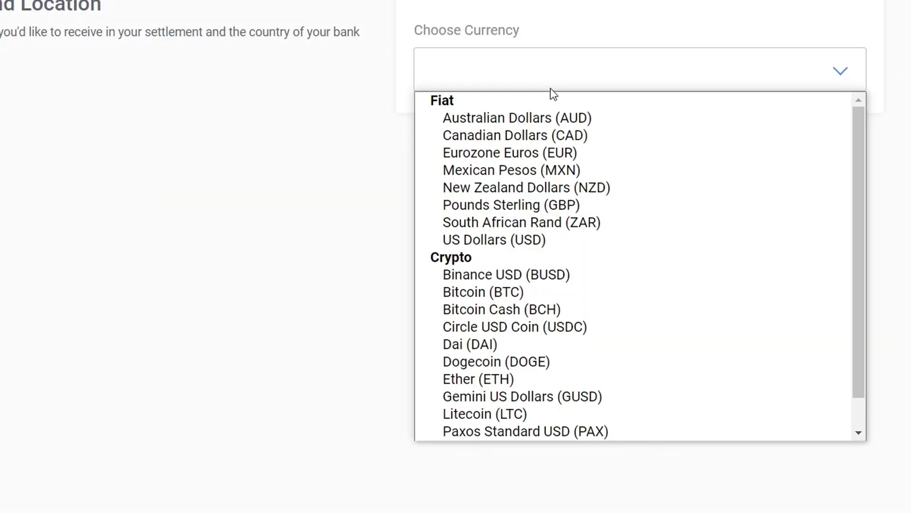
pyautogui.scroll(-1, 545, 162)
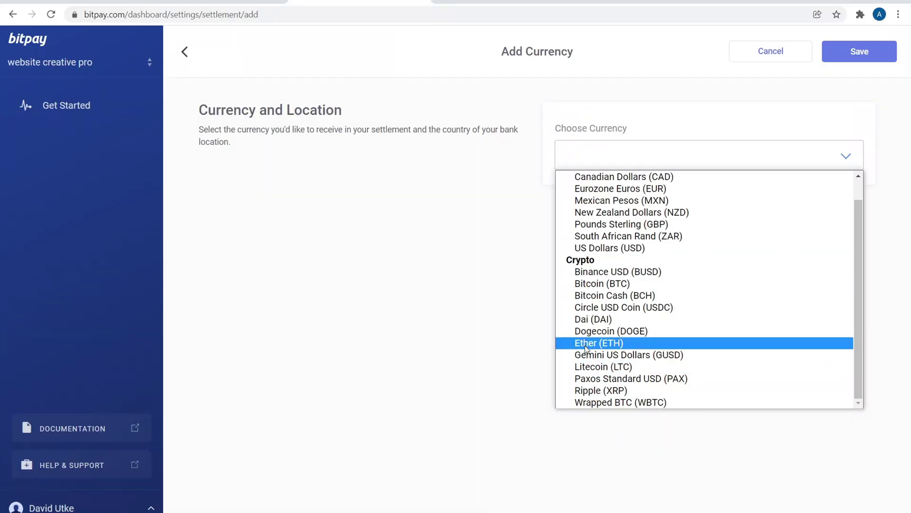
pyautogui.click(460, 345)
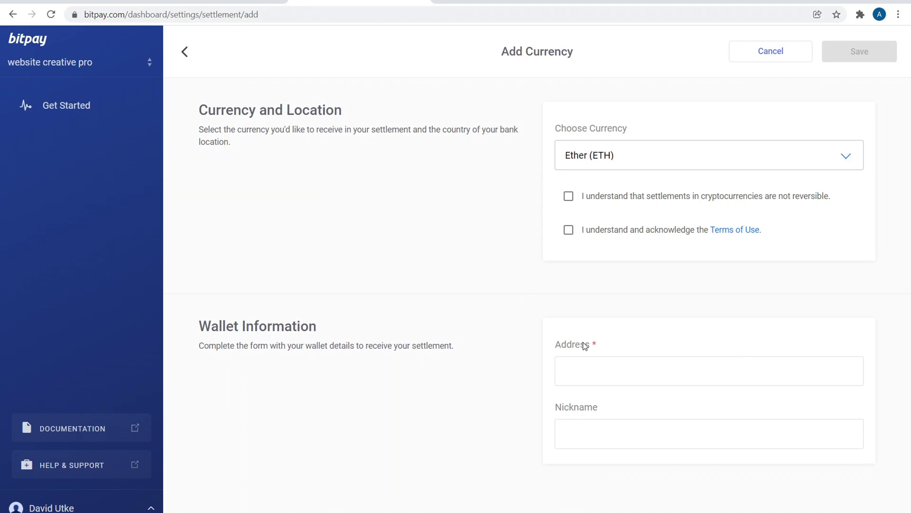
pyautogui.click(712, 159)
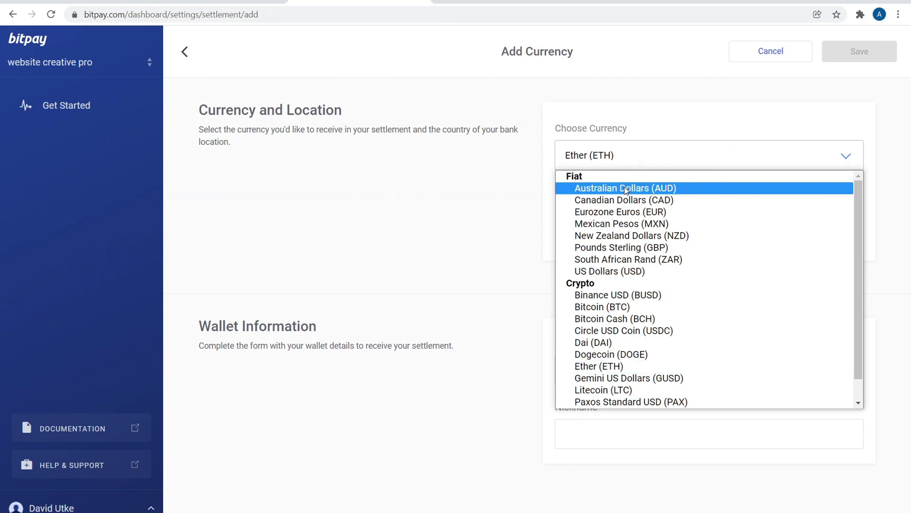
pyautogui.click(610, 271)
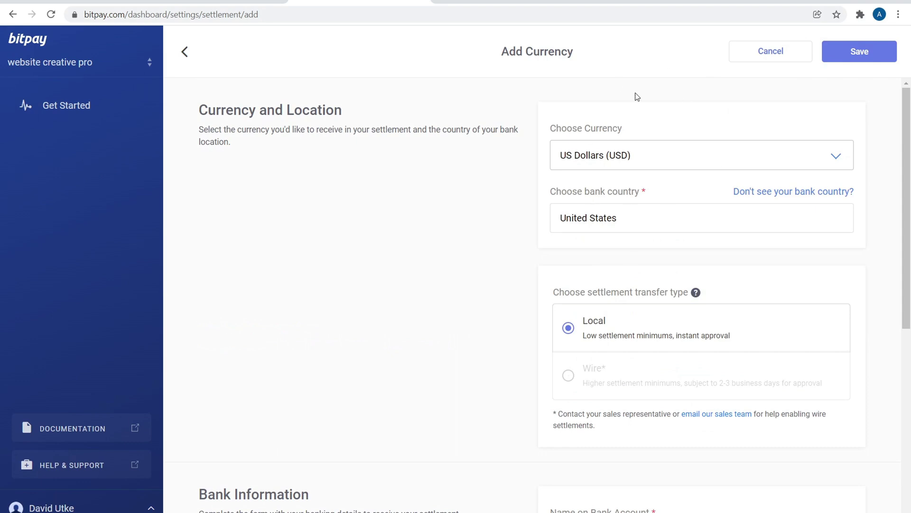
# Review the empty USD Bank Information fields and reopen the currency list.
pyautogui.scroll(-5, 533, 299)
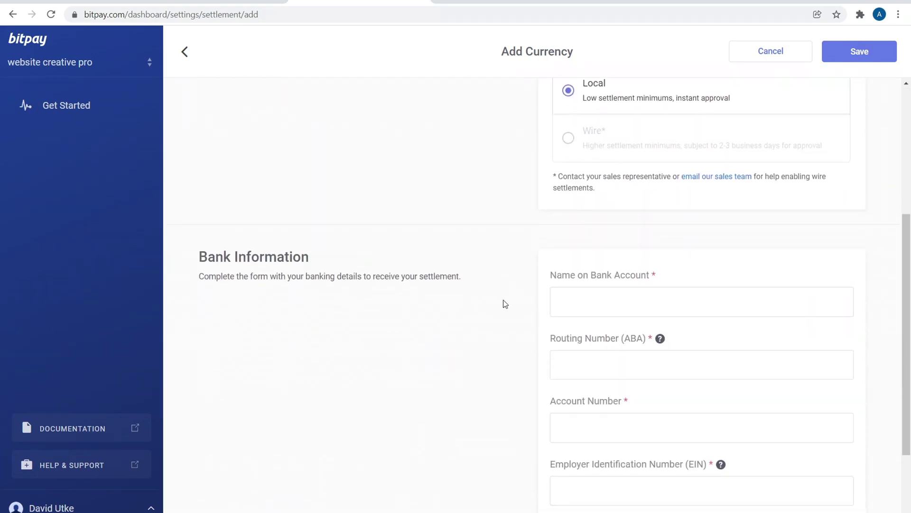
pyautogui.scroll(-3, 696, 331)
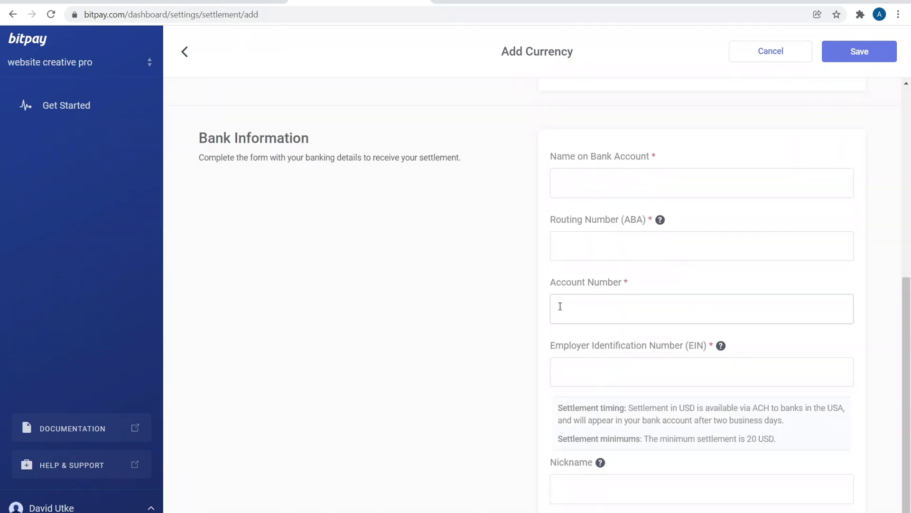
pyautogui.scroll(8, 560, 305)
pyautogui.click(685, 157)
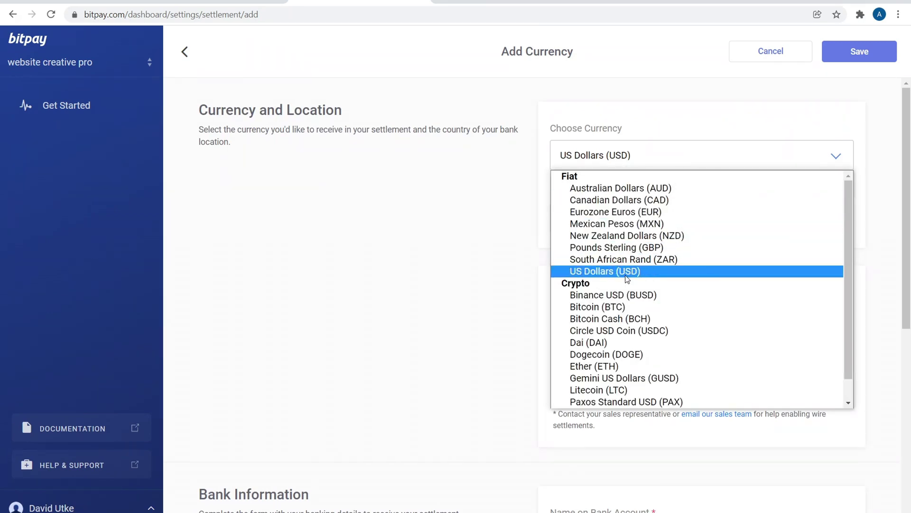
# Settle in Bitcoin (BTC), accepting the non-reversible settlements and Terms of Use acknowledgements.
pyautogui.click(600, 309)
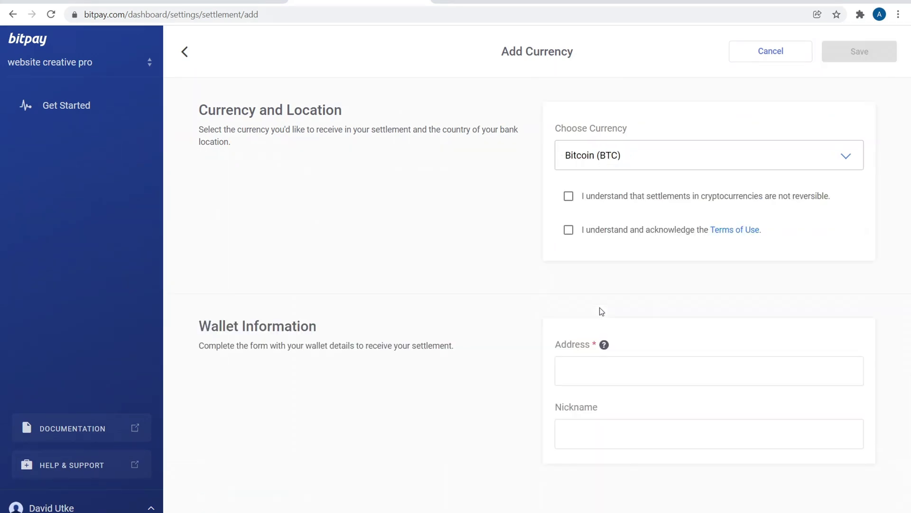
pyautogui.click(569, 197)
pyautogui.click(569, 230)
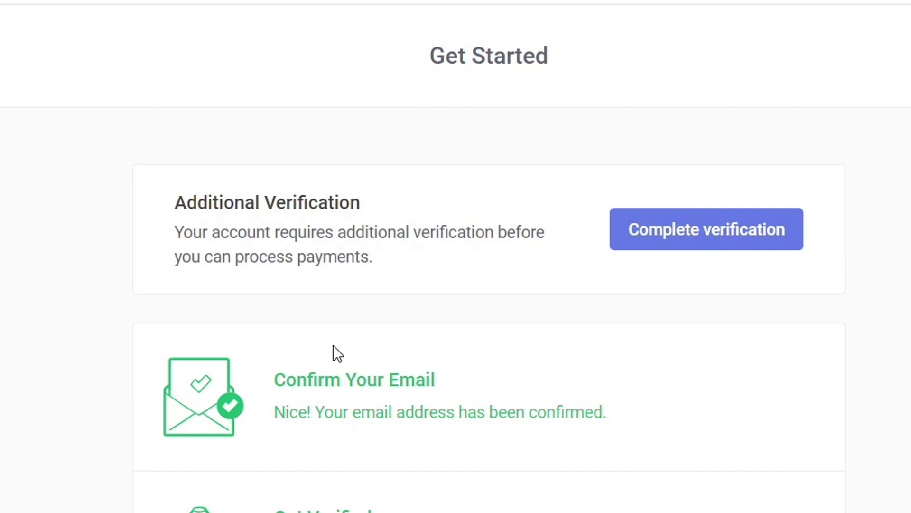
# Open Approved Volume and highlight the Tier 2 and Tier 3 limits and five-day review time.
pyautogui.click(735, 237)
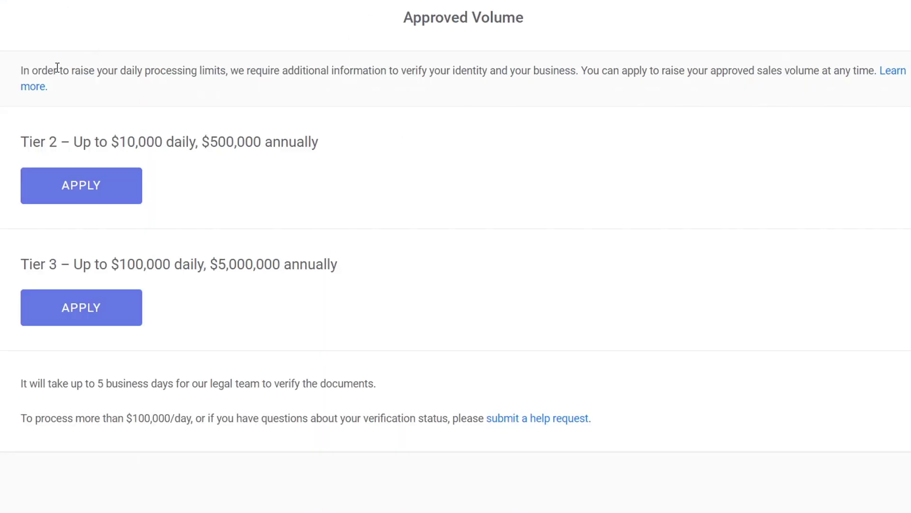
pyautogui.moveTo(57, 70); pyautogui.dragTo(366, 61)
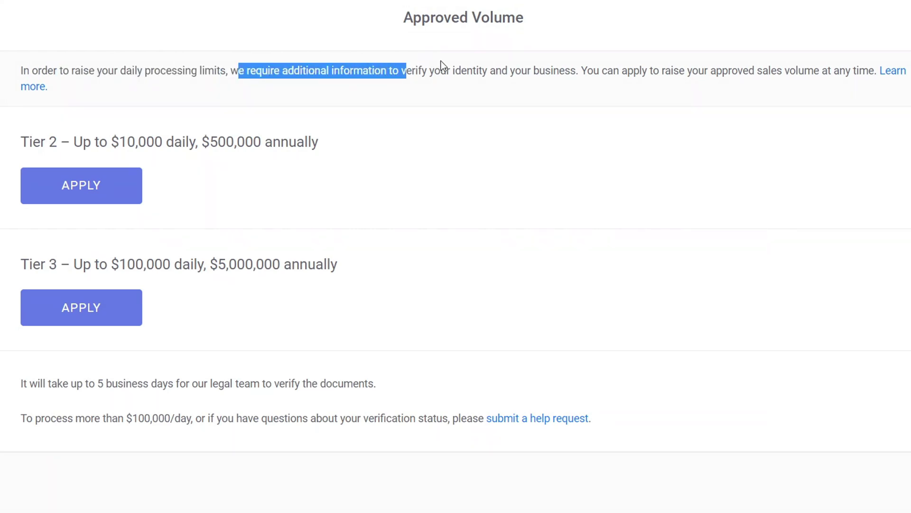
pyautogui.moveTo(581, 67); pyautogui.dragTo(719, 67)
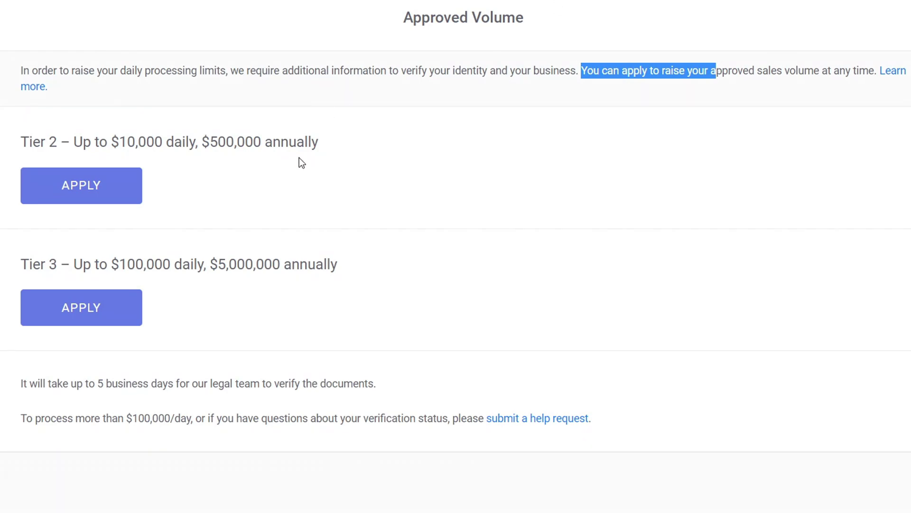
pyautogui.moveTo(119, 140); pyautogui.dragTo(192, 139)
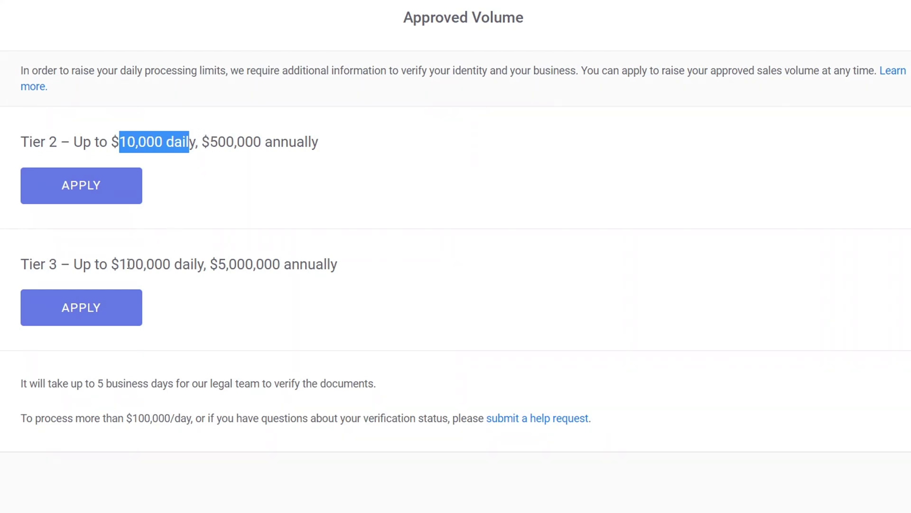
pyautogui.moveTo(209, 264); pyautogui.dragTo(303, 257)
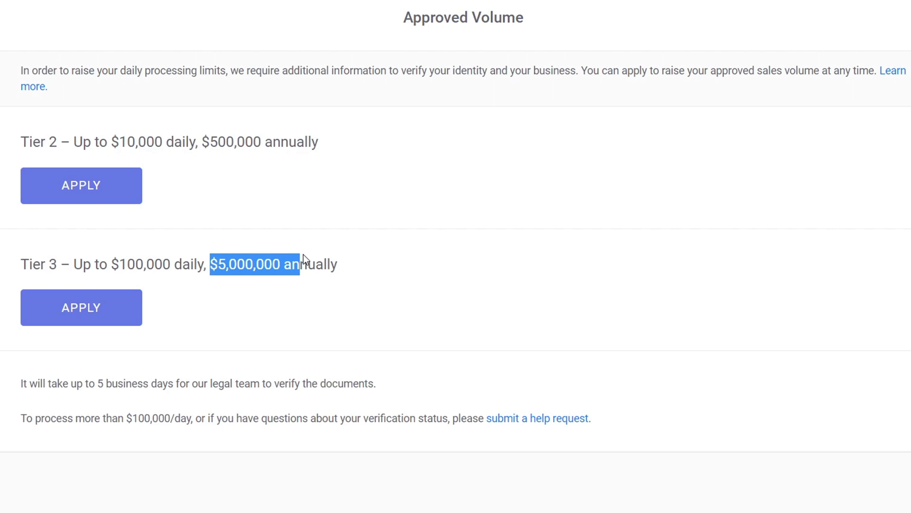
pyautogui.moveTo(103, 373); pyautogui.dragTo(184, 365)
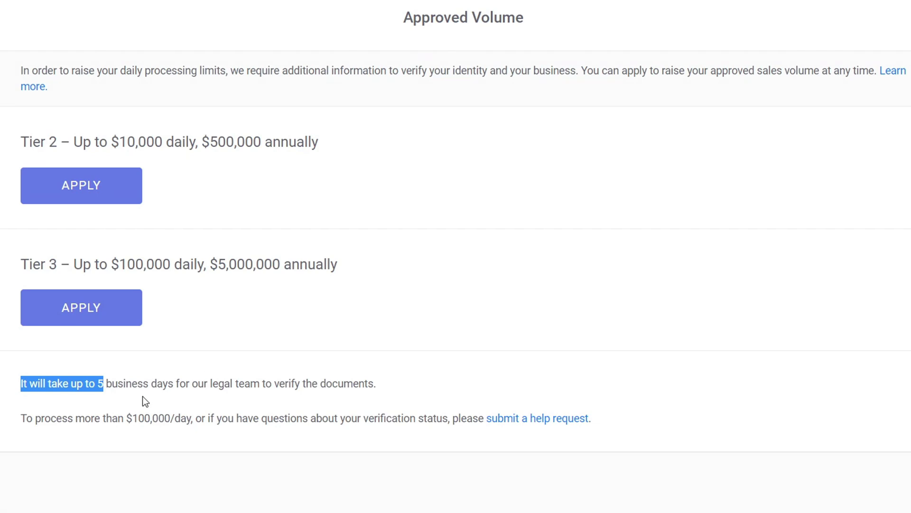
pyautogui.moveTo(112, 418); pyautogui.dragTo(264, 386)
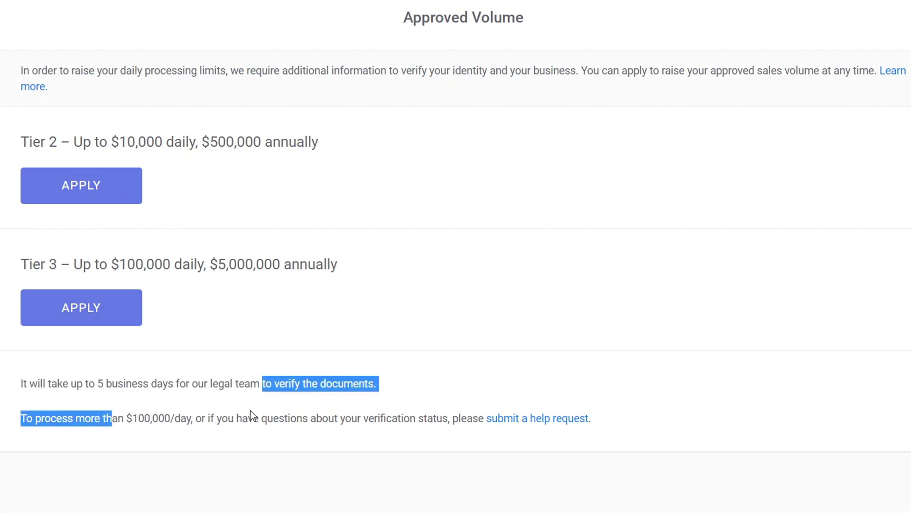
# Highlight the Tier 2 required documents, then apply to reach the tier-limit help article.
pyautogui.click(238, 191)
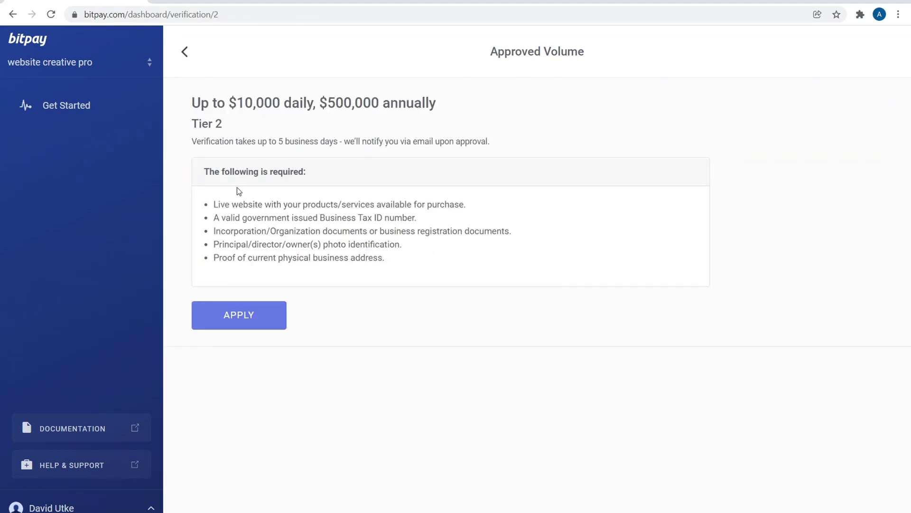
pyautogui.moveTo(232, 204); pyautogui.dragTo(310, 203)
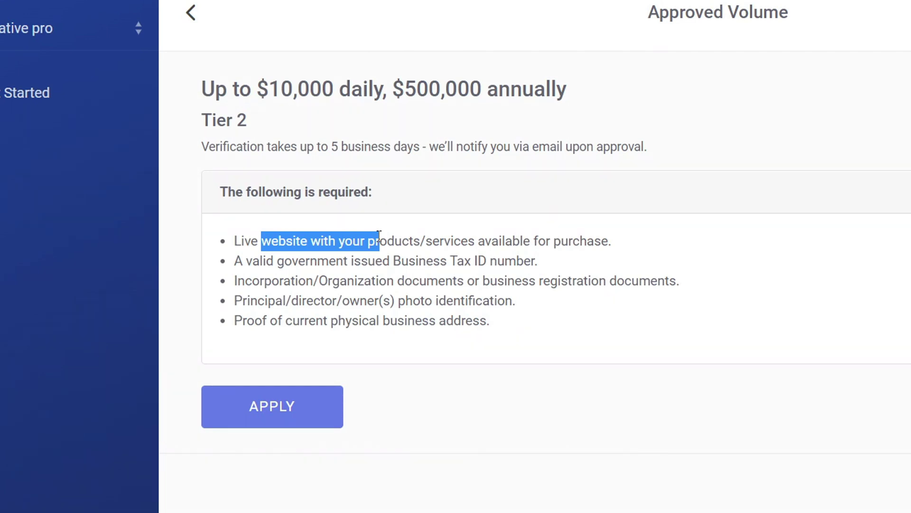
pyautogui.moveTo(383, 261); pyautogui.dragTo(445, 250)
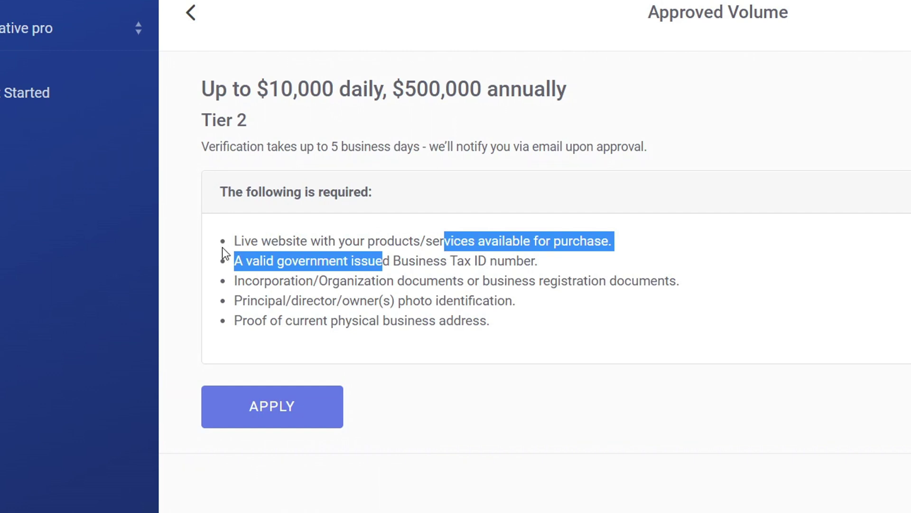
pyautogui.moveTo(452, 281); pyautogui.dragTo(640, 281)
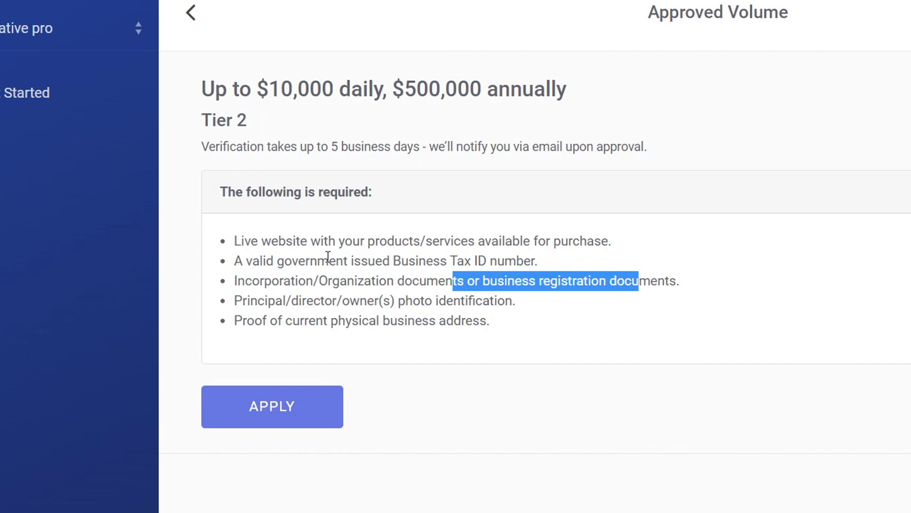
pyautogui.moveTo(366, 301); pyautogui.dragTo(492, 290)
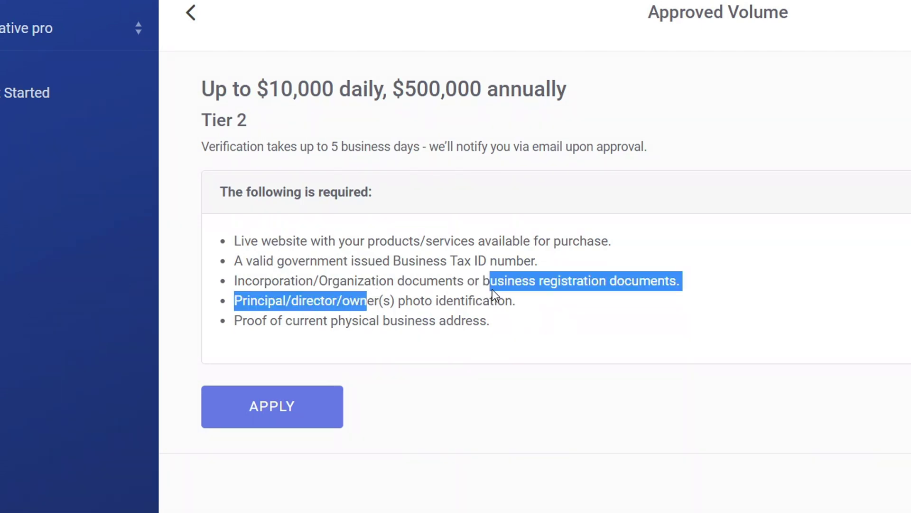
pyautogui.moveTo(305, 321); pyautogui.dragTo(498, 319)
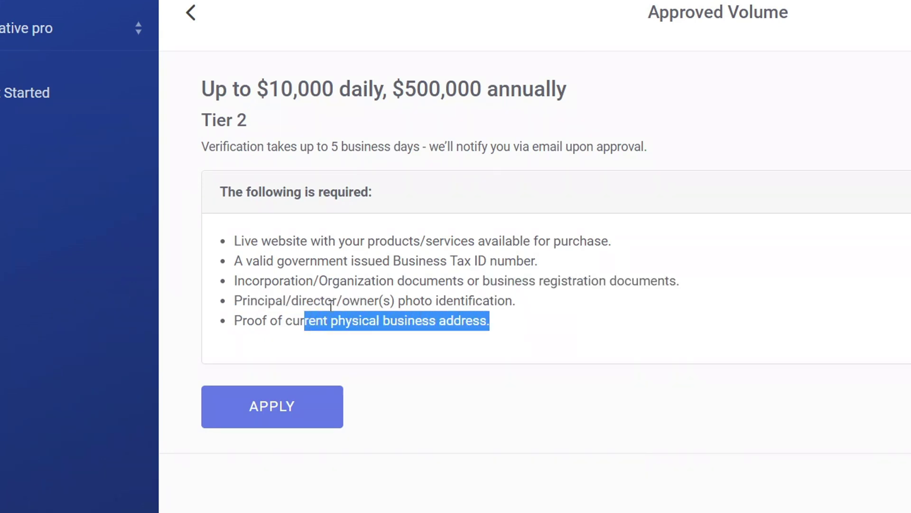
pyautogui.click(294, 403)
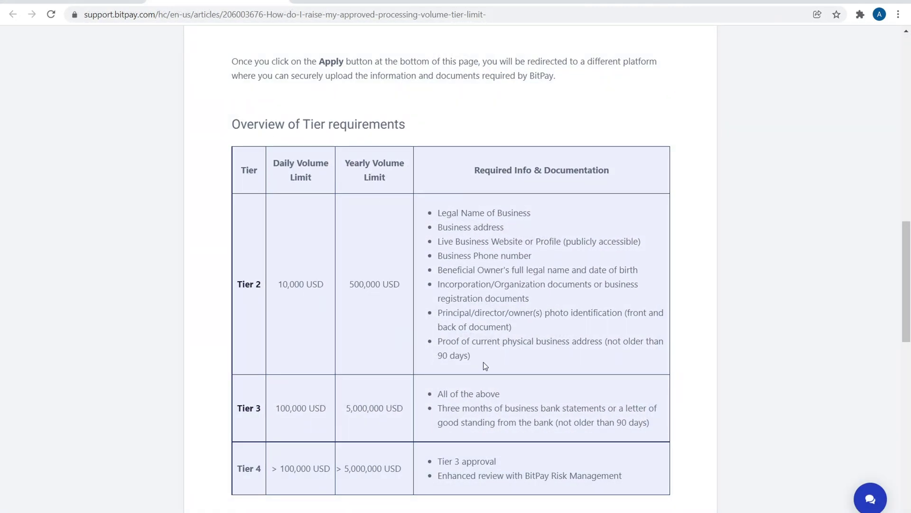
pyautogui.moveTo(458, 212); pyautogui.dragTo(521, 207)
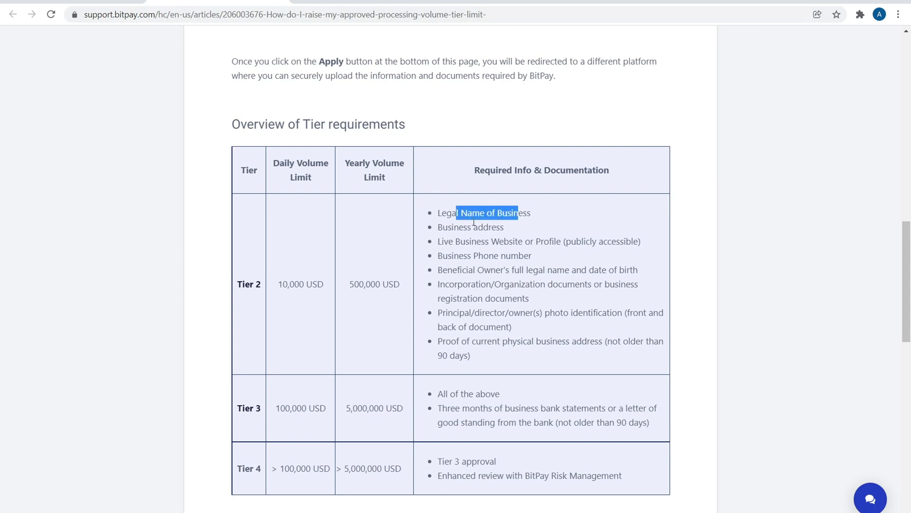
pyautogui.moveTo(471, 227); pyautogui.dragTo(531, 242)
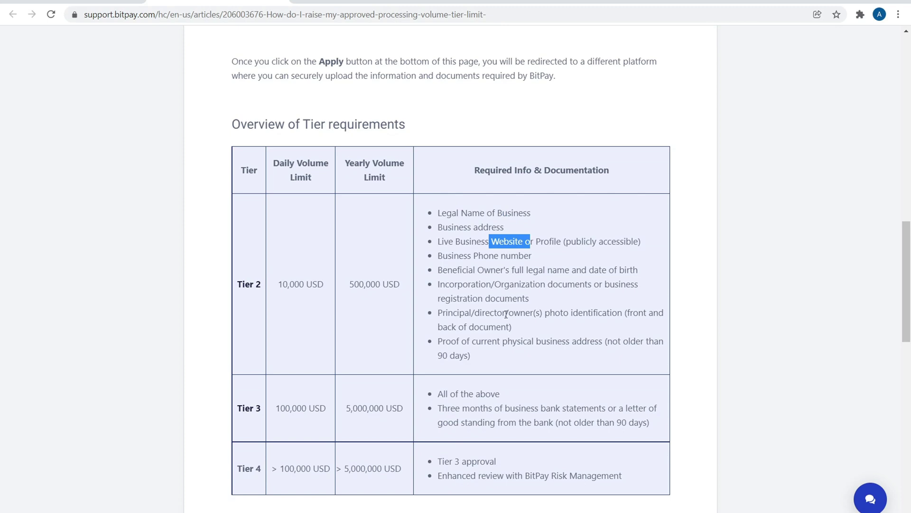
pyautogui.moveTo(506, 314); pyautogui.dragTo(569, 316)
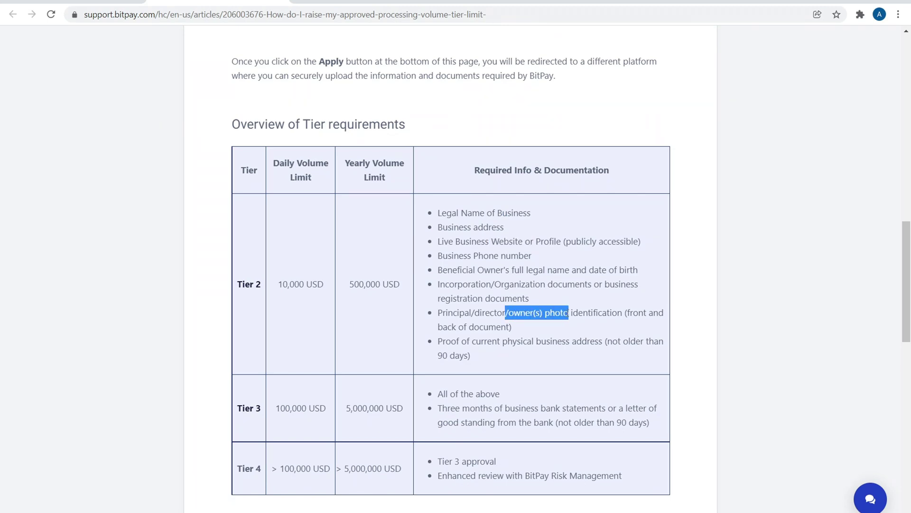
pyautogui.moveTo(503, 341); pyautogui.dragTo(583, 342)
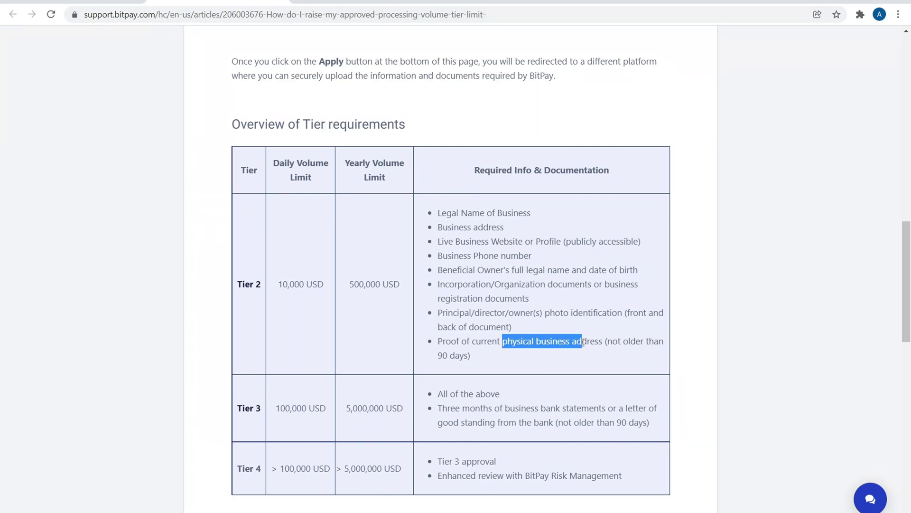
pyautogui.moveTo(438, 394); pyautogui.dragTo(481, 389)
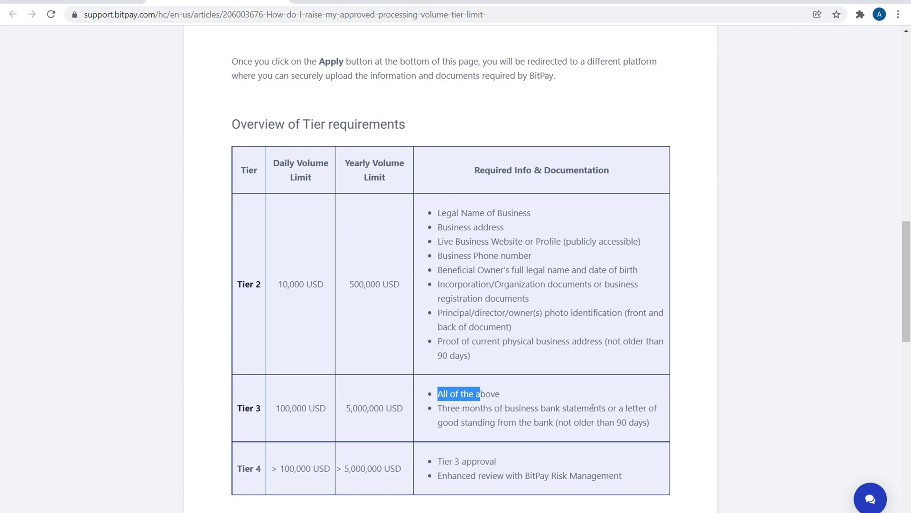
pyautogui.moveTo(549, 424); pyautogui.dragTo(649, 425)
pyautogui.moveTo(442, 461); pyautogui.dragTo(480, 461)
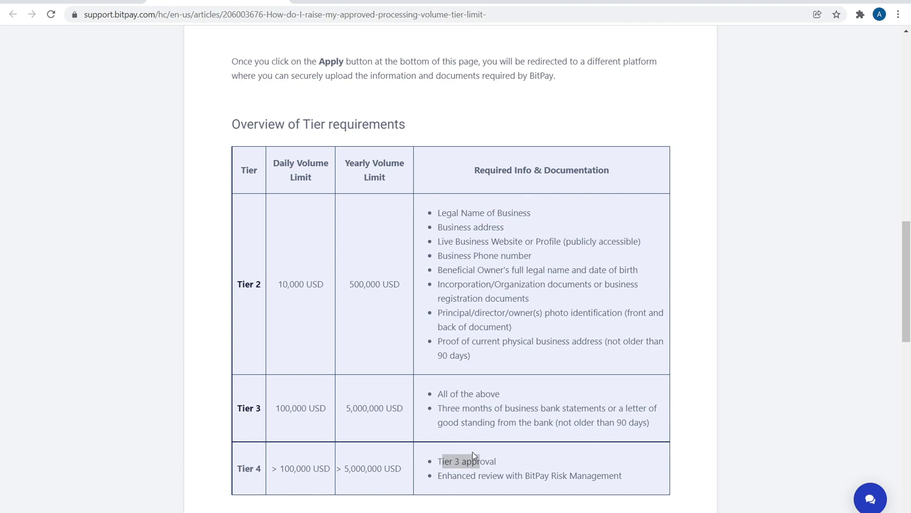
pyautogui.click(460, 477)
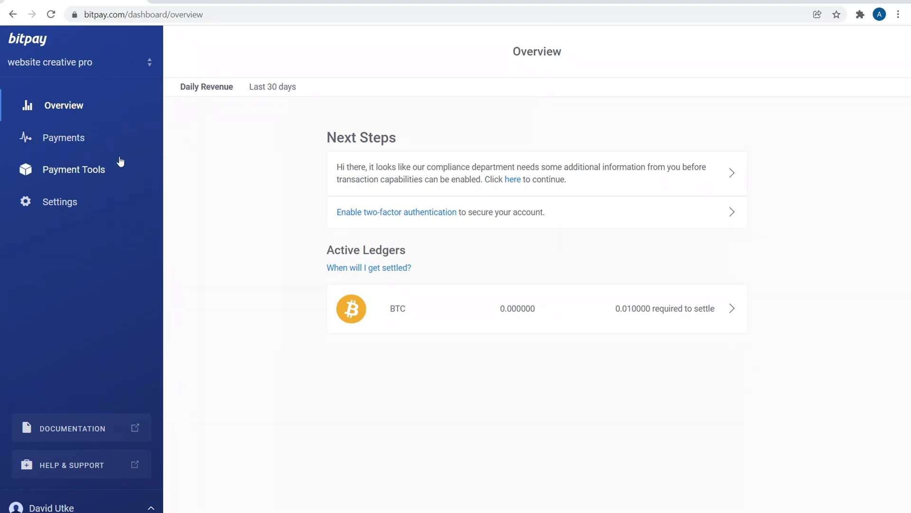
# Go from Payment Tools to the API Tokens card under Integration Resources.
pyautogui.click(82, 173)
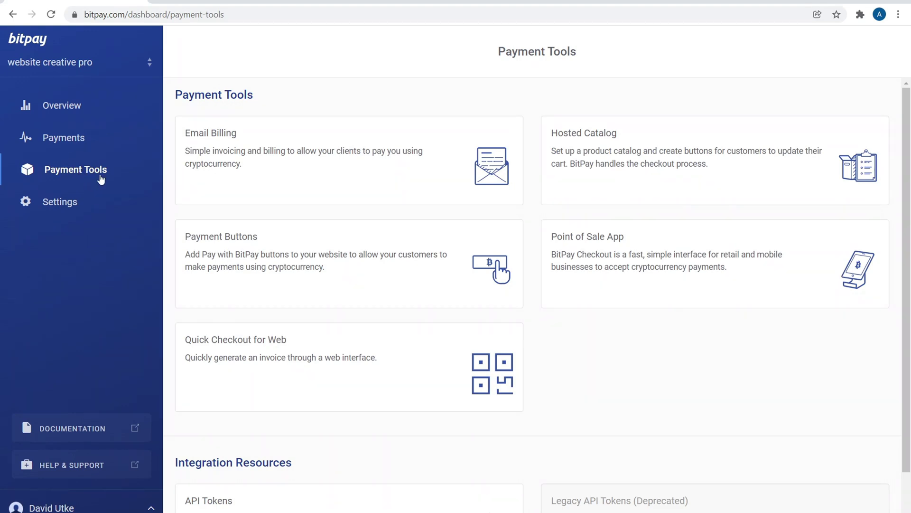
pyautogui.scroll(-1, 449, 144)
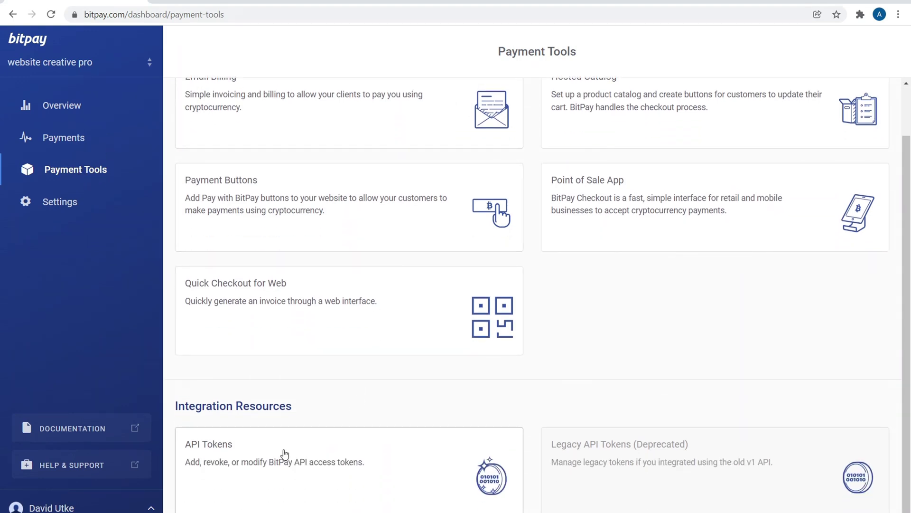
pyautogui.click(284, 454)
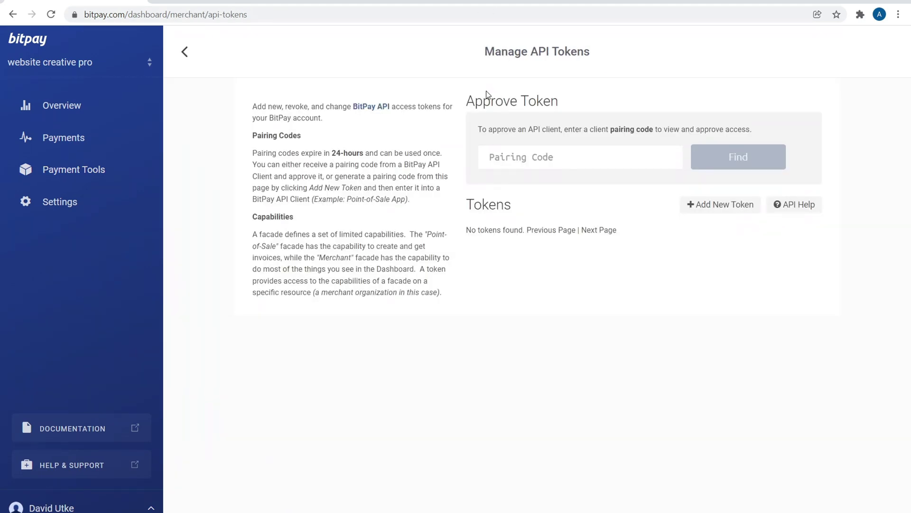
# Try adding a Point-of-Sale API token labelled 'test', which is blocked pending business verification.
pyautogui.moveTo(483, 96); pyautogui.dragTo(570, 94)
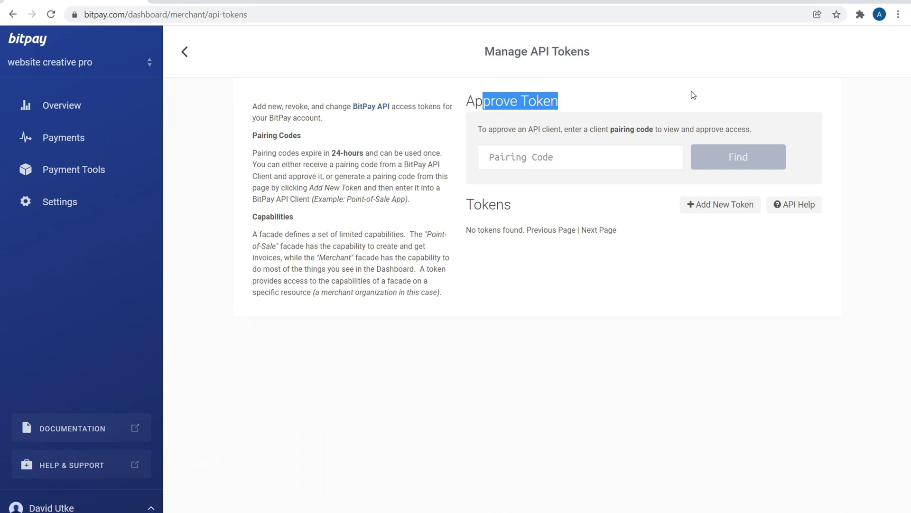
pyautogui.click(718, 208)
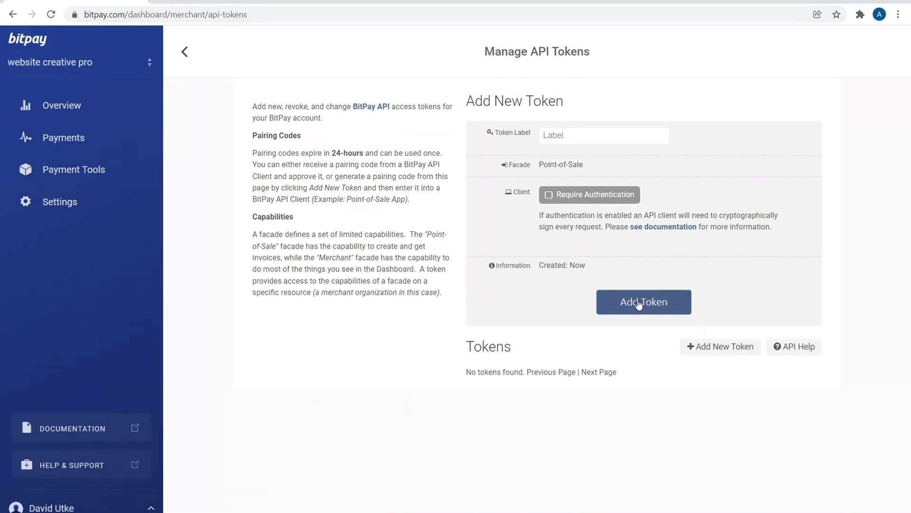
pyautogui.click(585, 129)
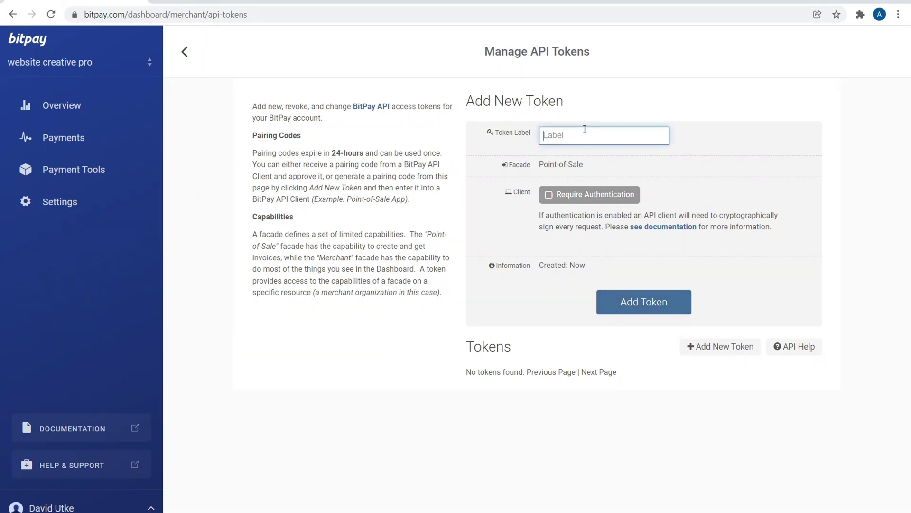
pyautogui.write('test')
pyautogui.click(618, 308)
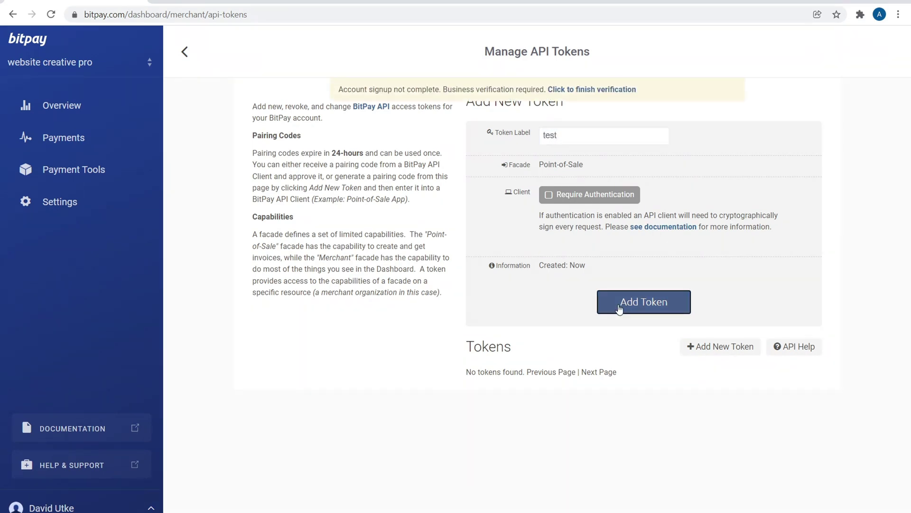